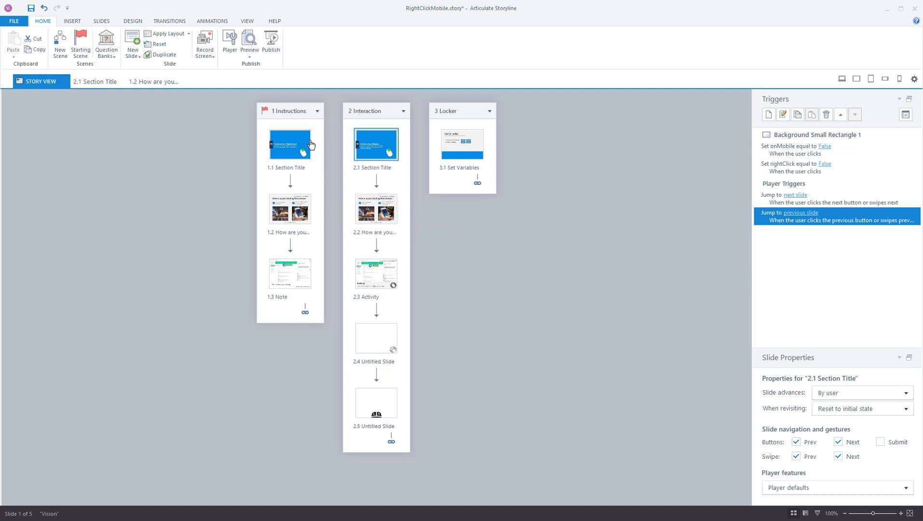
Open slide 1.1 Section Title and review the project's onMobile and rightClick variables without changing them.
double_click(286, 149)
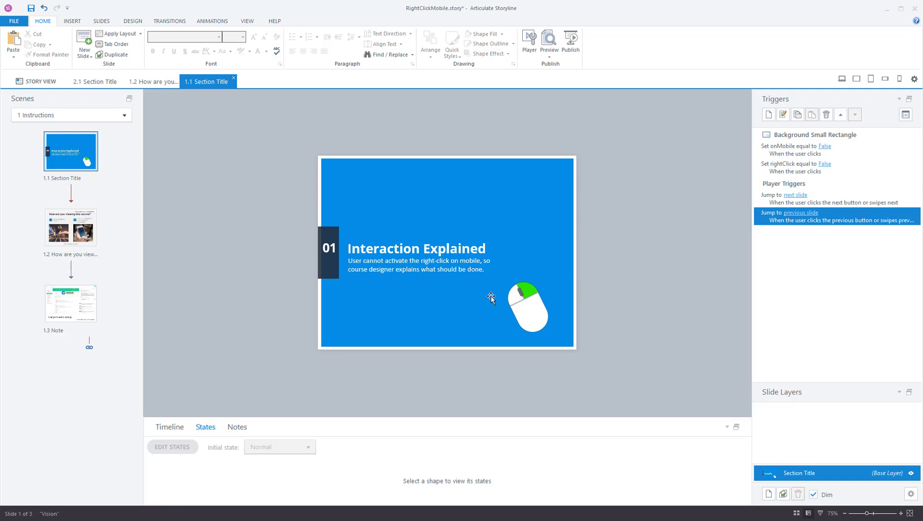
click(904, 116)
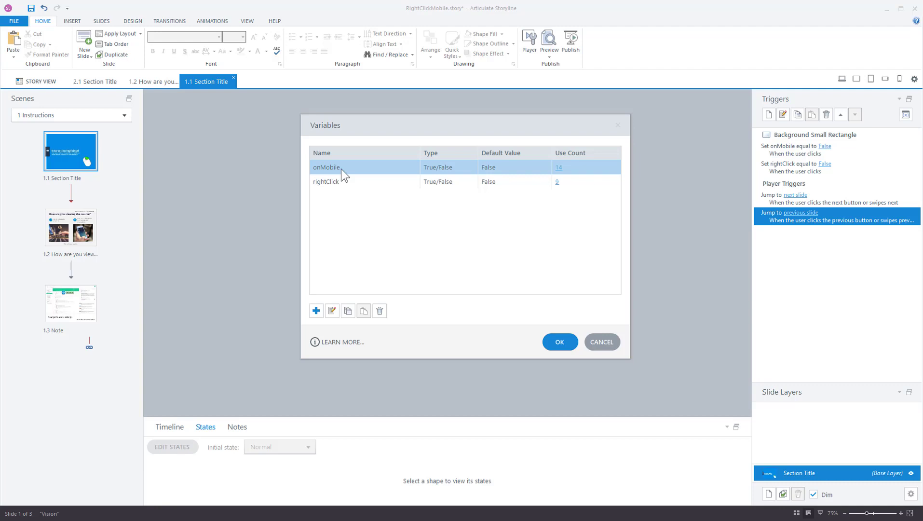
click(600, 343)
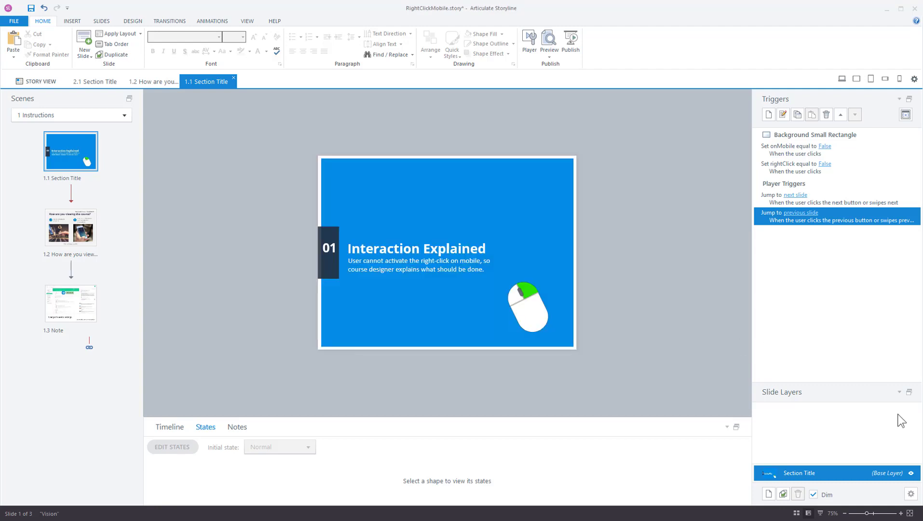
Preview the Instructions scene, follow the laptop or computer path, and bring up the avatars' context menu on the activity slide.
click(552, 63)
click(560, 74)
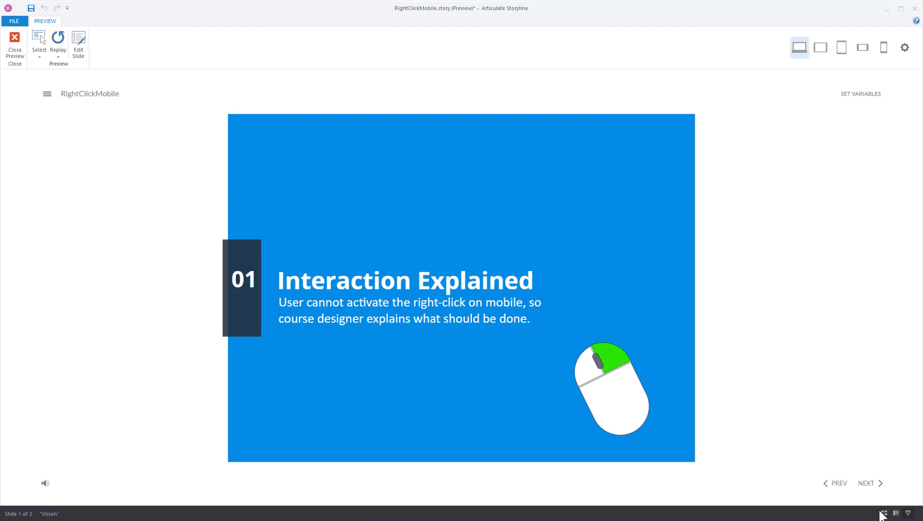
click(868, 485)
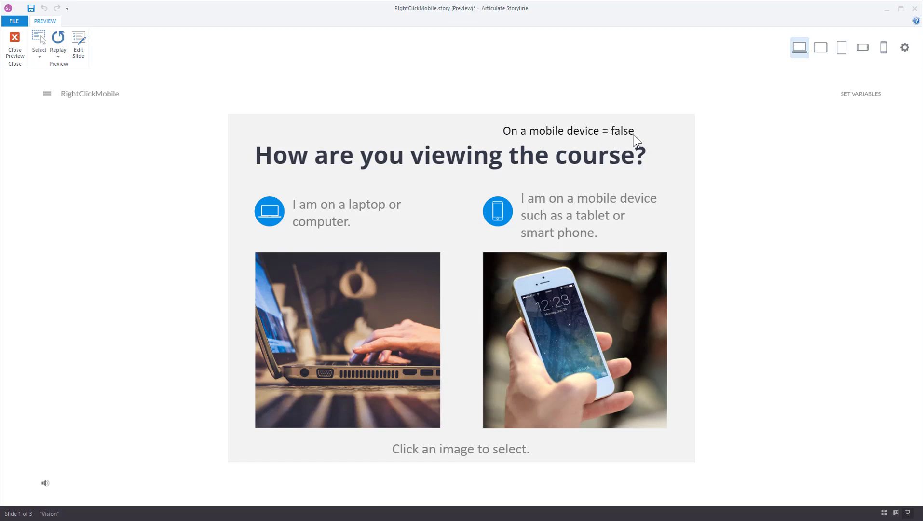
click(353, 326)
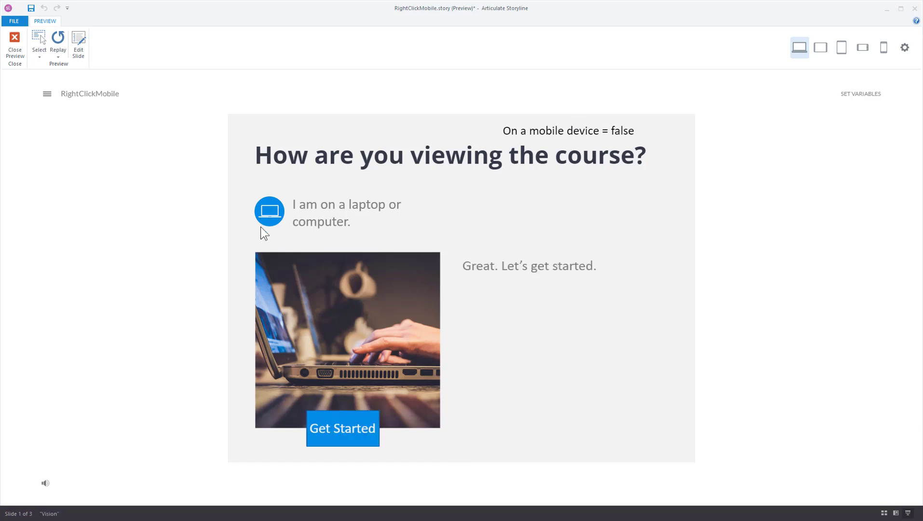
click(336, 437)
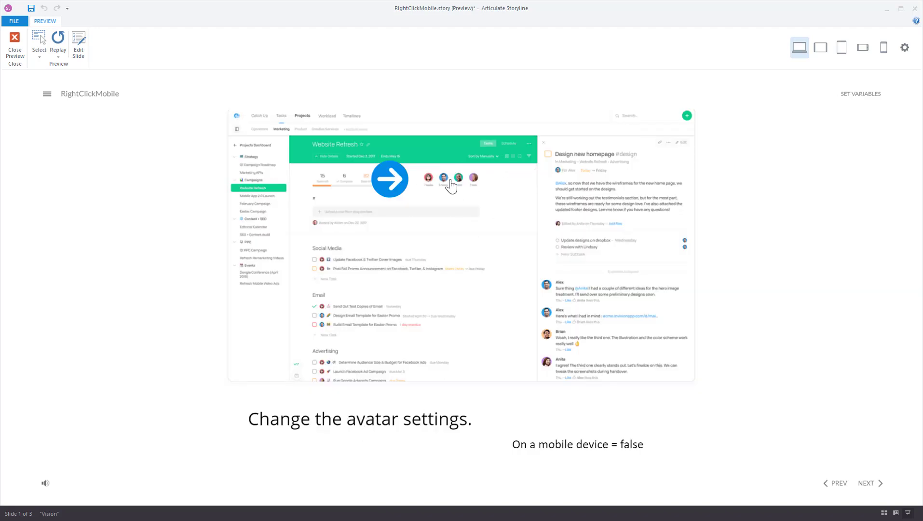
click(450, 186)
right_click(447, 182)
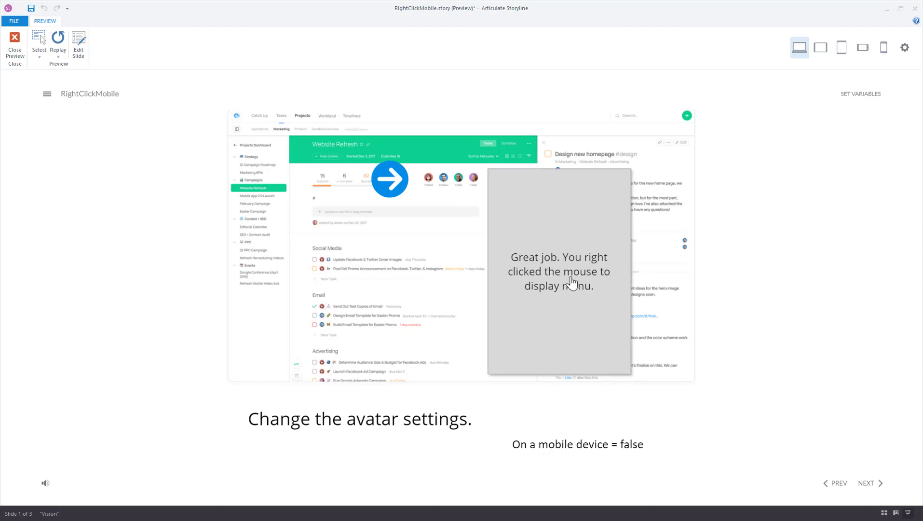
Return to the viewing question, test the mobile device path through to the avatar menu, and close the preview.
click(839, 485)
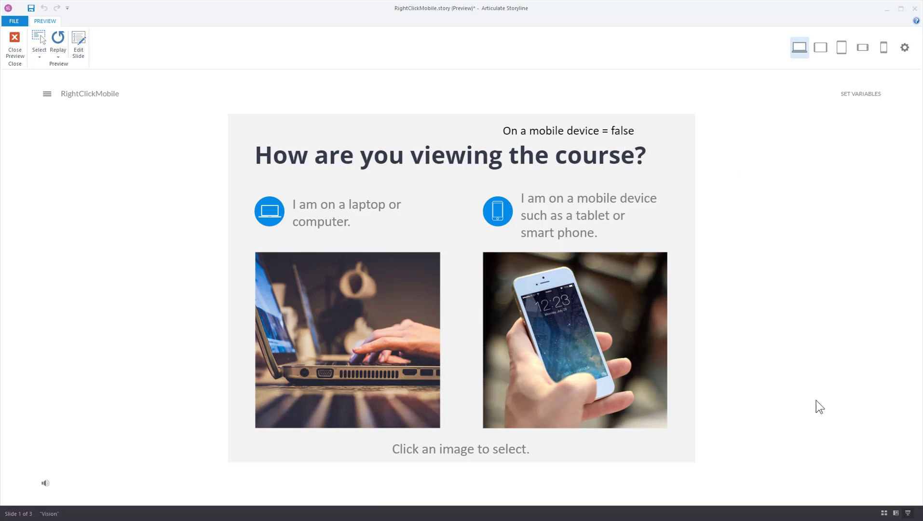
click(563, 336)
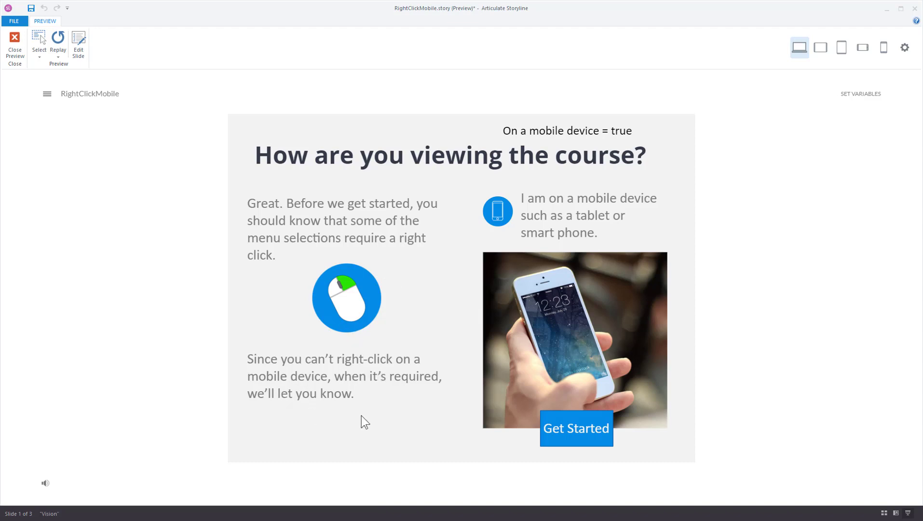
click(578, 438)
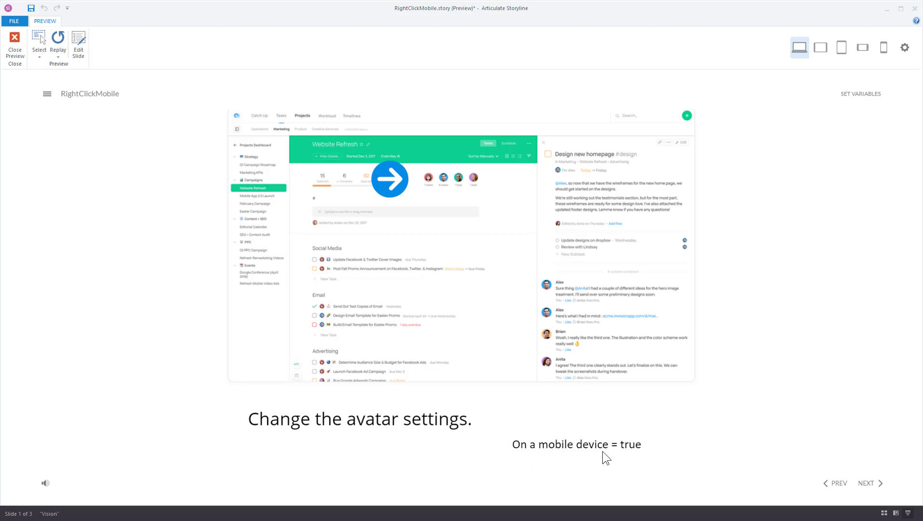
click(446, 178)
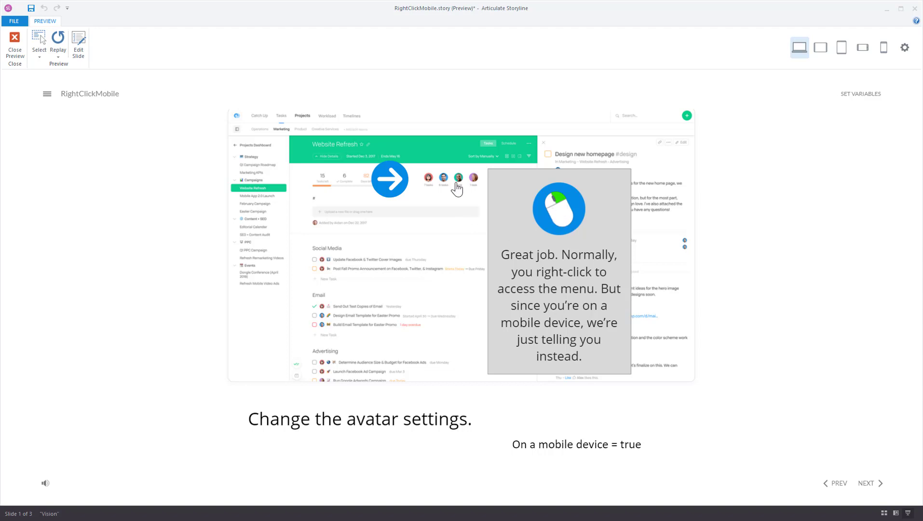
click(13, 54)
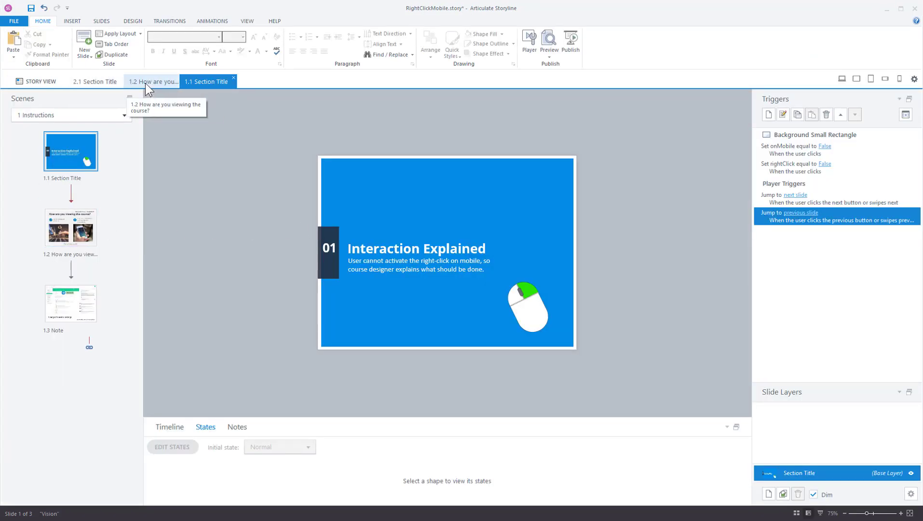
Return to the story overview and preview the whole 2 Interaction scene.
click(88, 80)
click(48, 86)
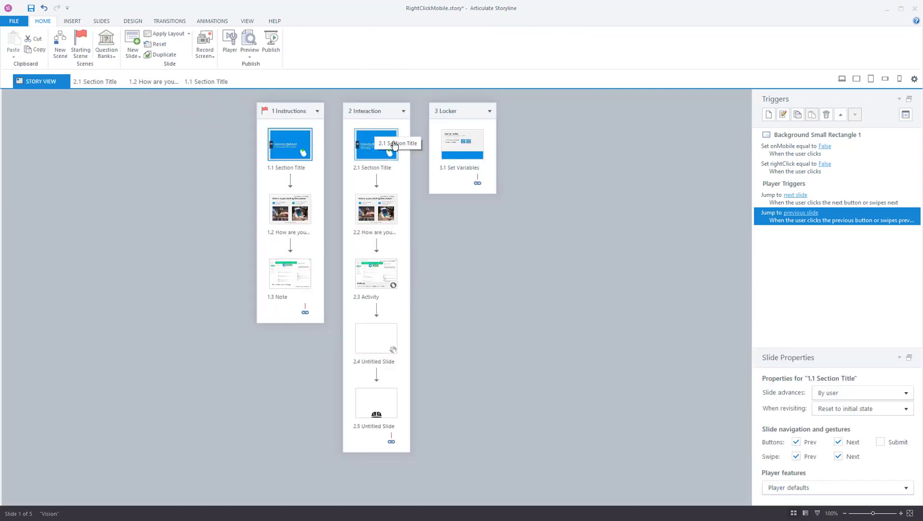
click(348, 100)
click(249, 57)
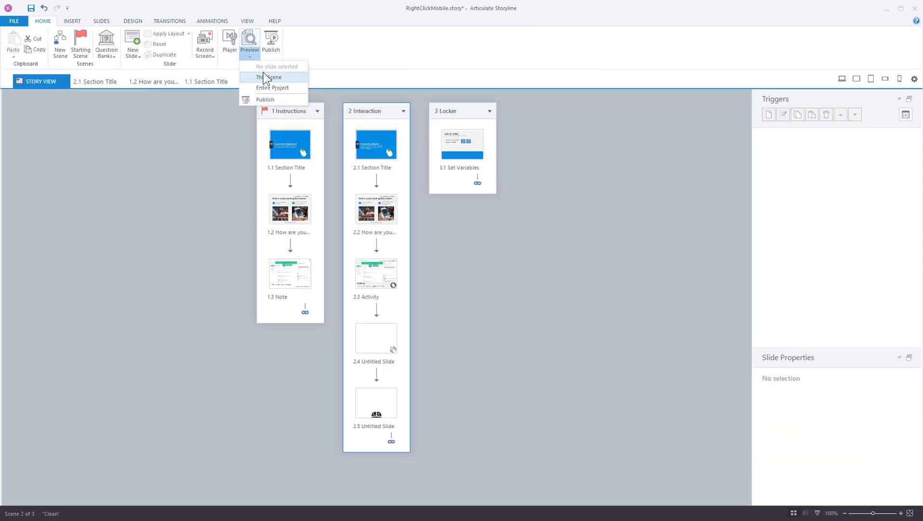
click(268, 78)
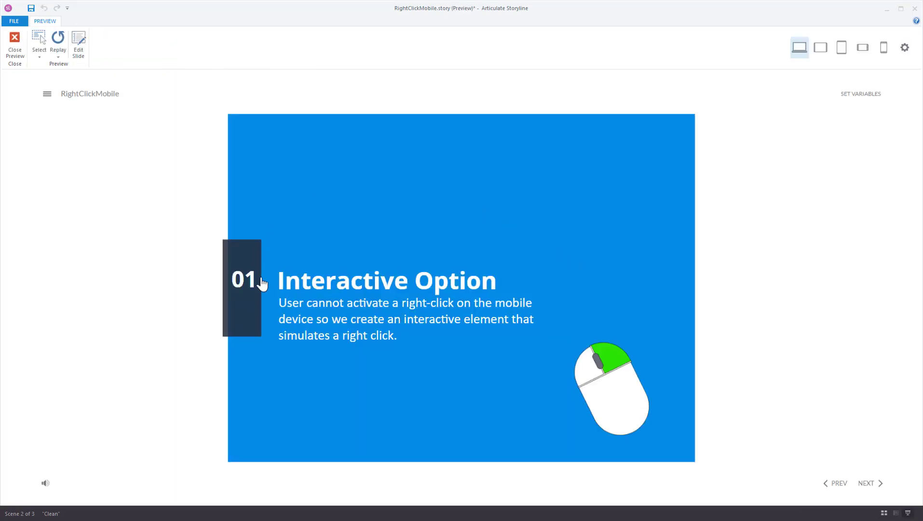
Follow the laptop or computer path in the preview and bring up the avatars' context menu on the Activity slide.
click(868, 484)
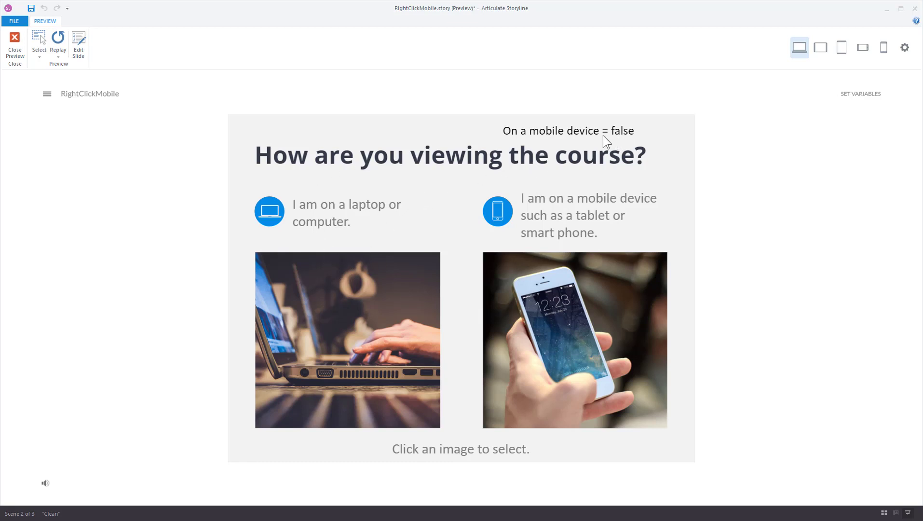
click(369, 317)
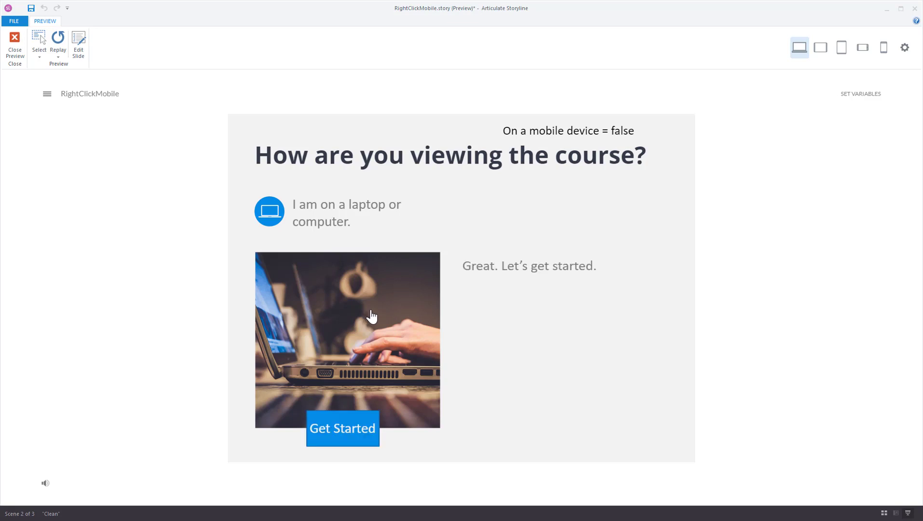
click(350, 425)
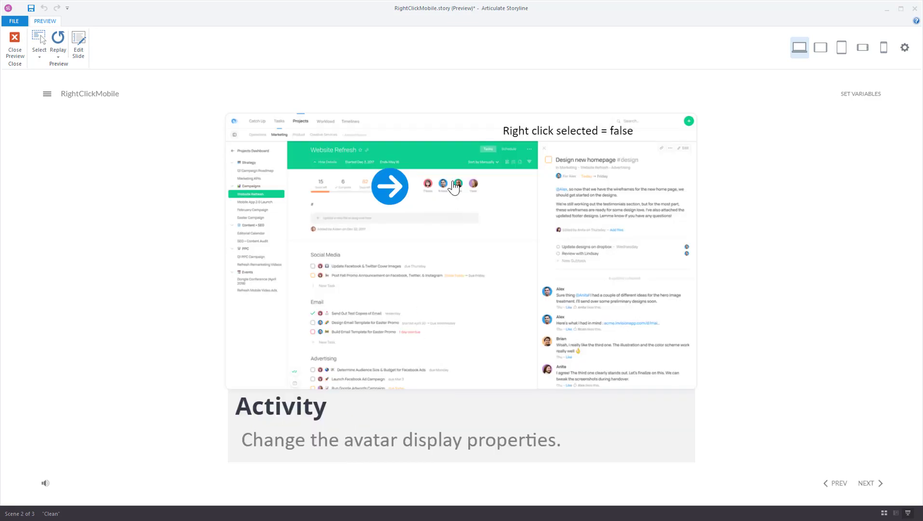
click(453, 189)
right_click(447, 190)
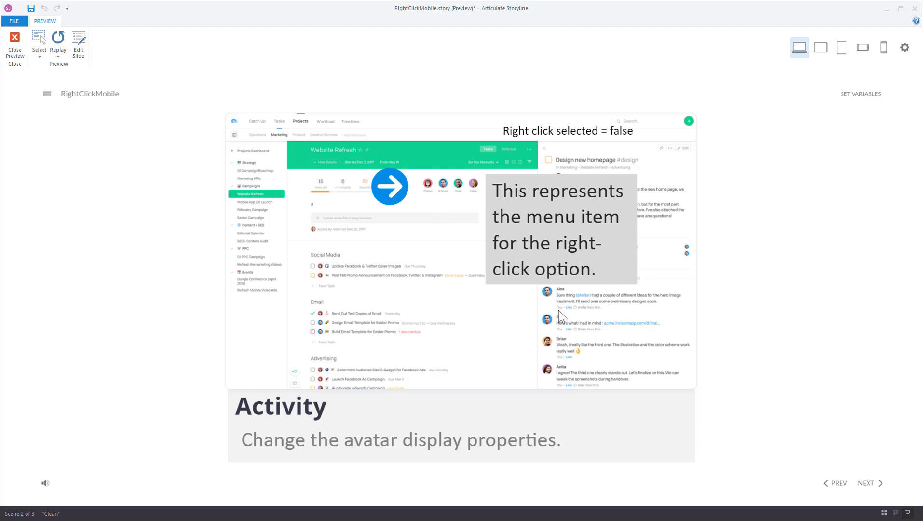
Go back to choose the mobile device path, toggle the practice mouse graphic, and get started with the activity.
click(837, 483)
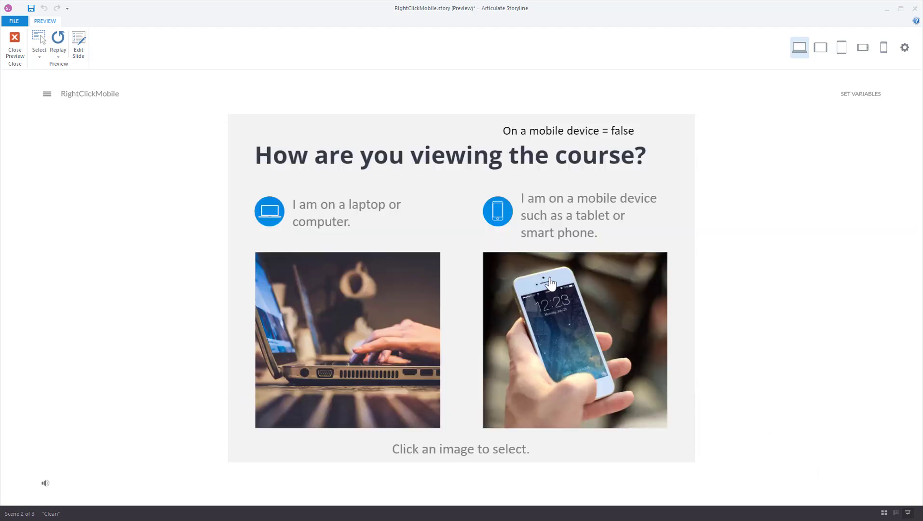
click(559, 330)
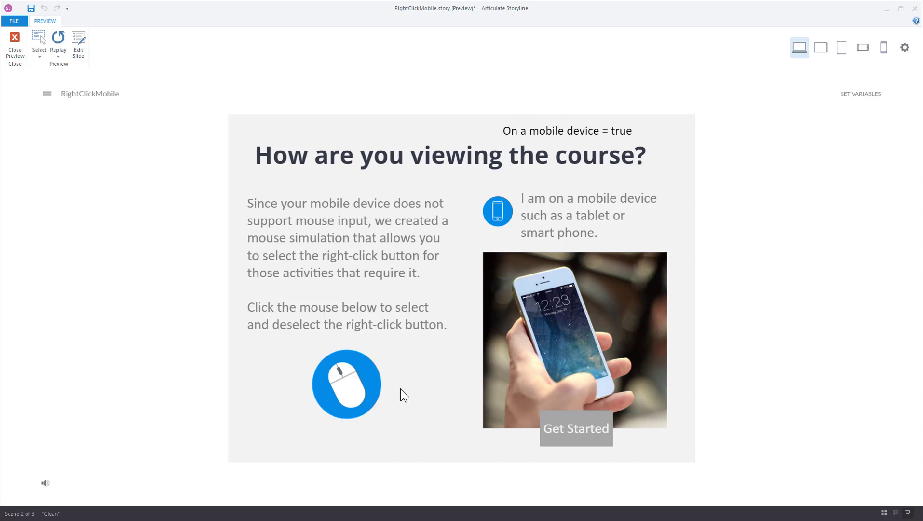
click(343, 388)
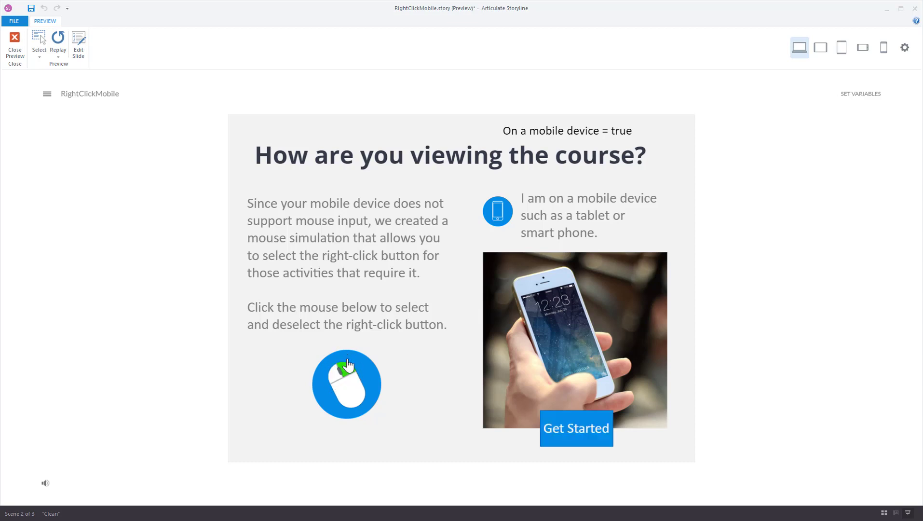
click(345, 389)
click(356, 404)
click(569, 435)
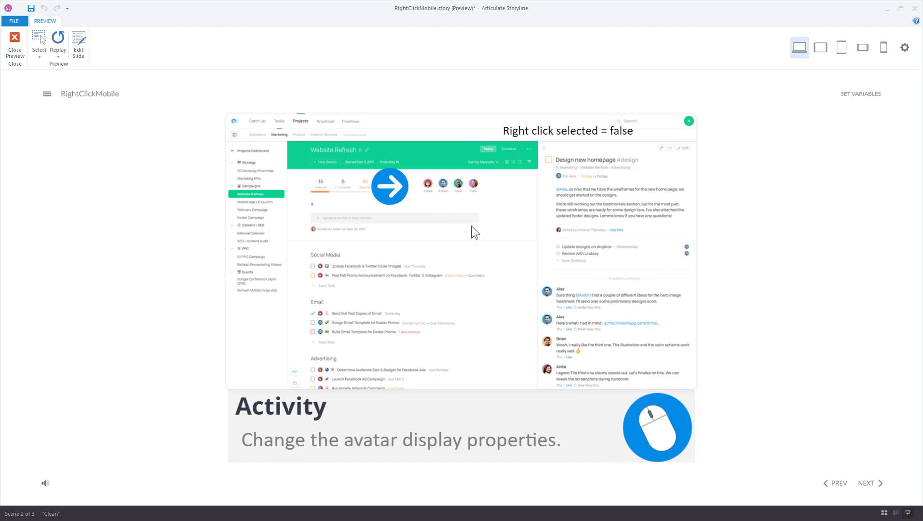
Try the avatars with the simulated mouse deselected, then turn on its right button and show the avatar menu.
click(455, 192)
right_click(653, 431)
right_click(656, 428)
right_click(657, 434)
right_click(463, 194)
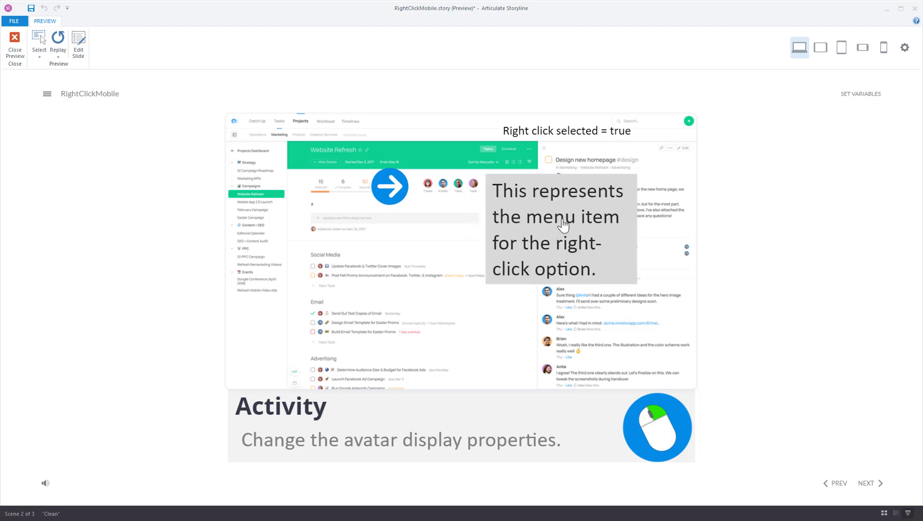
Retest the avatars with the simulated right button off and on again, then close the preview.
click(663, 432)
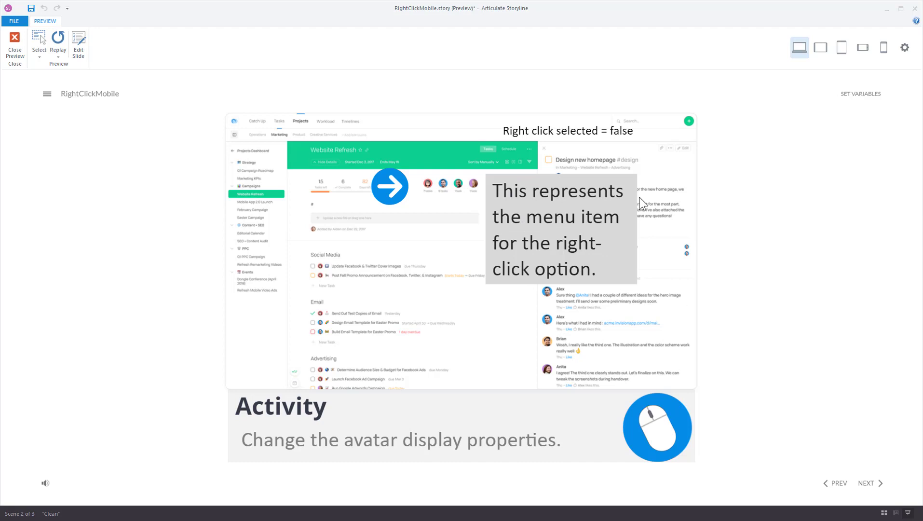
click(454, 193)
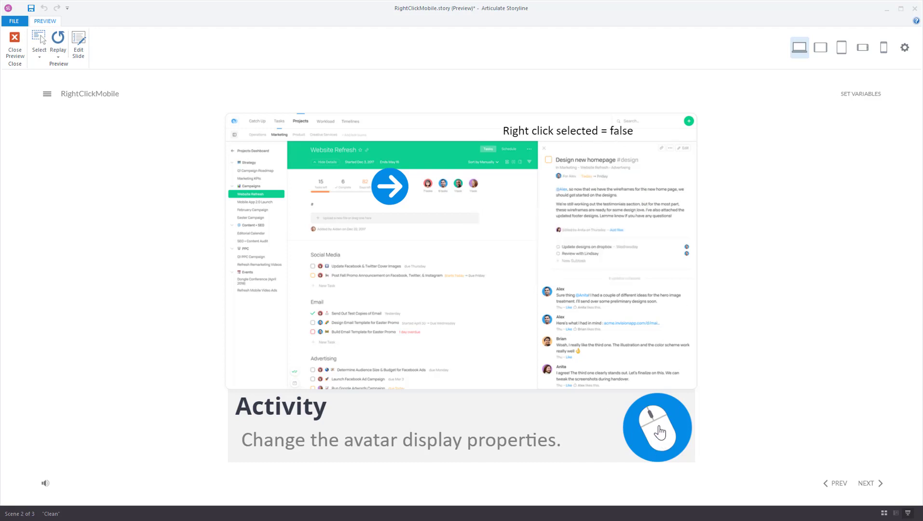
right_click(657, 428)
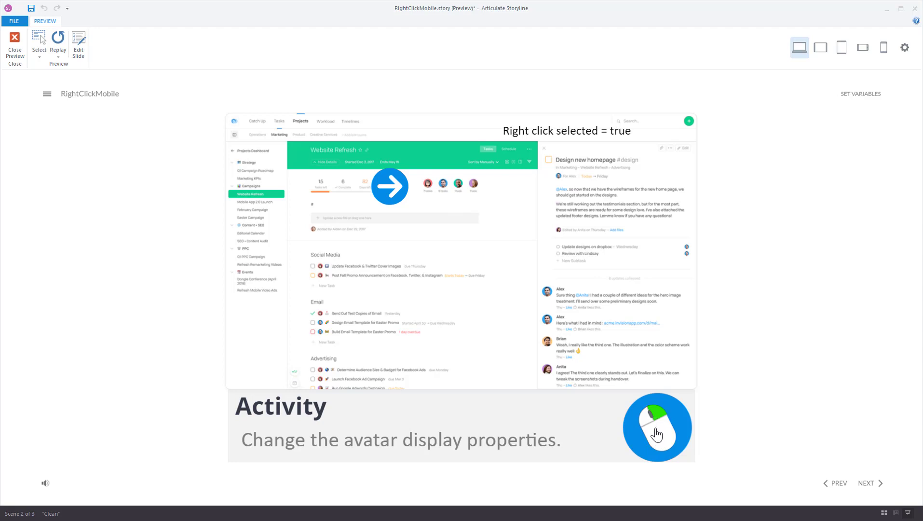
click(451, 196)
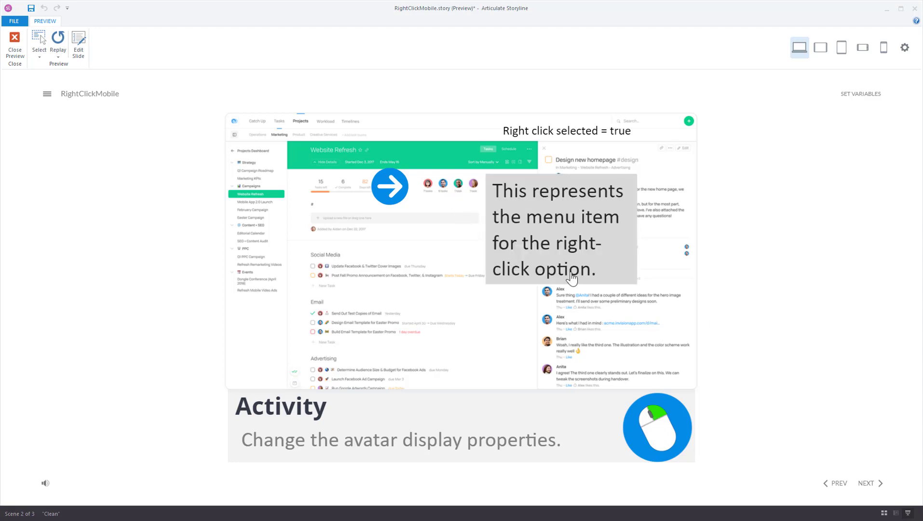
click(22, 53)
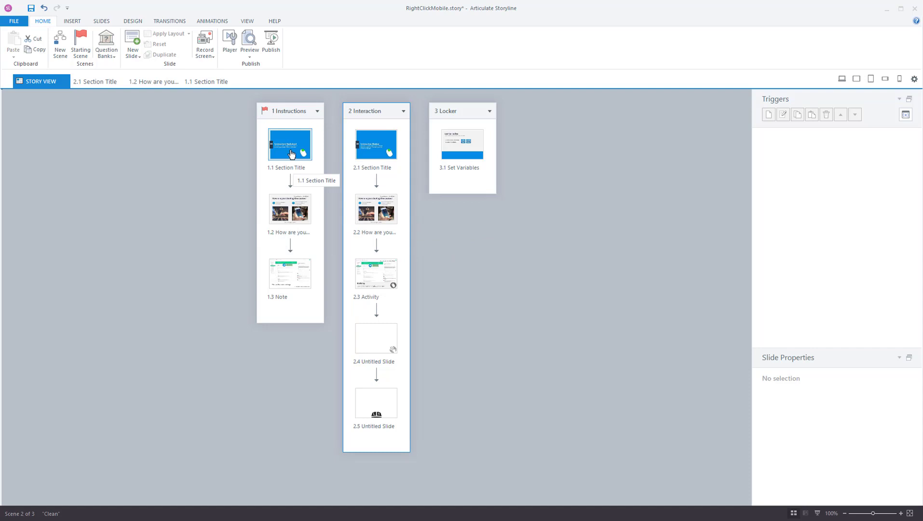
Open slide 1.2 and examine the project variables and the triggers on its base and Computer layers.
double_click(294, 214)
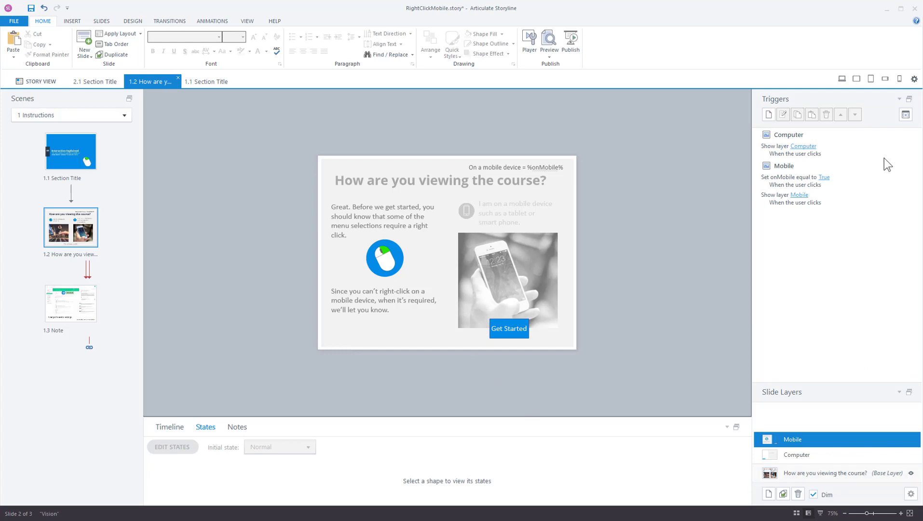
click(900, 115)
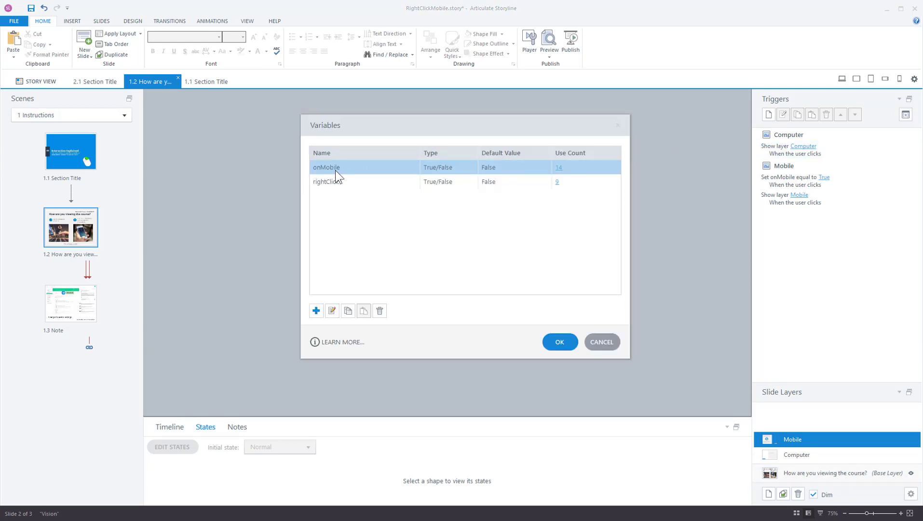
click(596, 345)
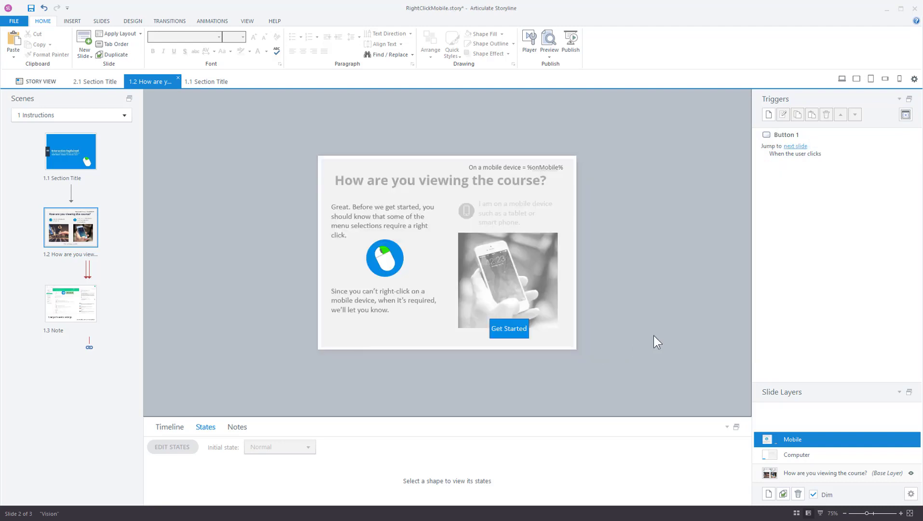
click(800, 473)
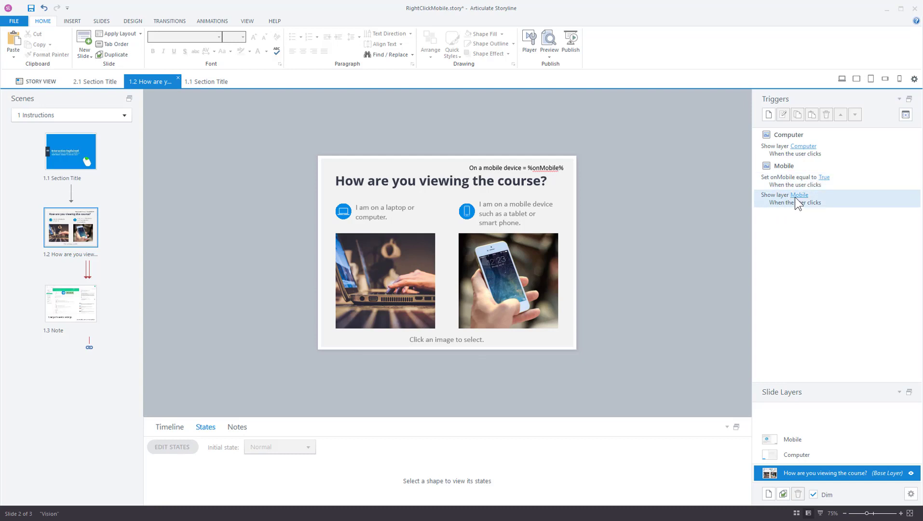
click(795, 453)
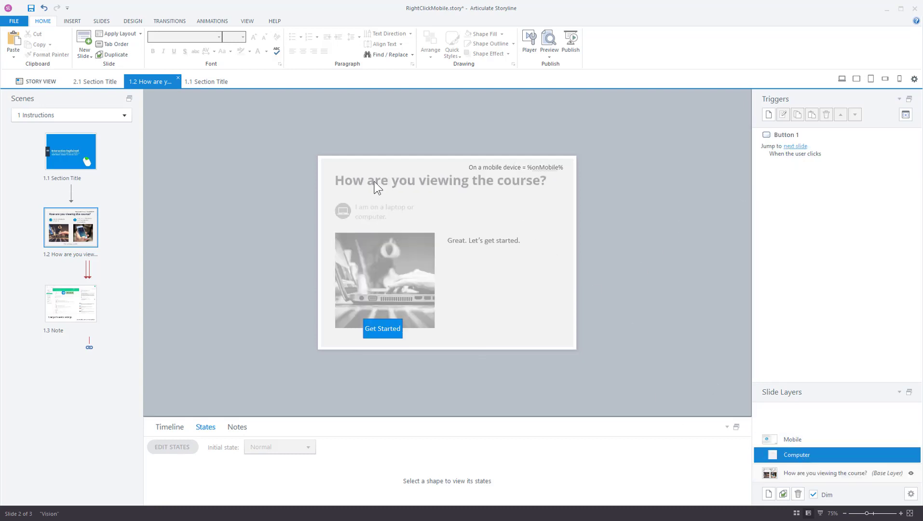
Examine the Mobile layer of slide 1.2, then the avatar hotspot's triggers and the Right Click layer on slide 1.3.
click(815, 439)
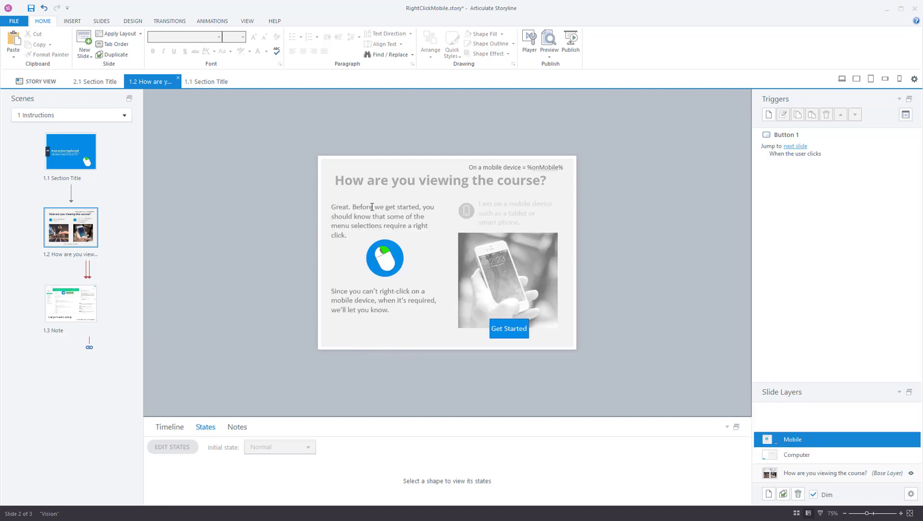
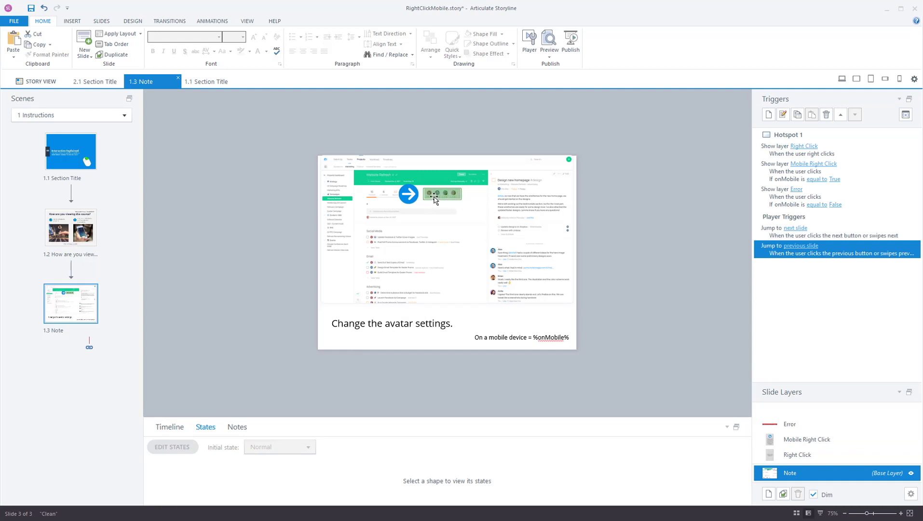
click(429, 198)
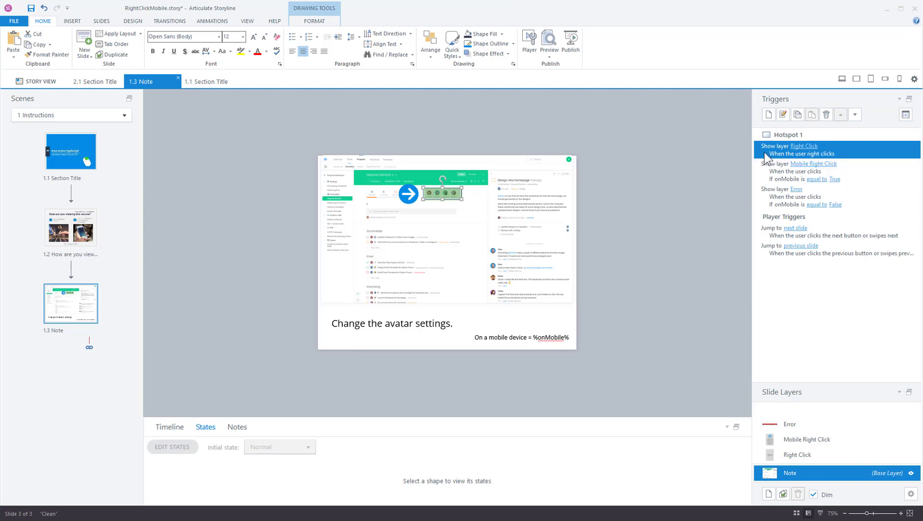
click(800, 455)
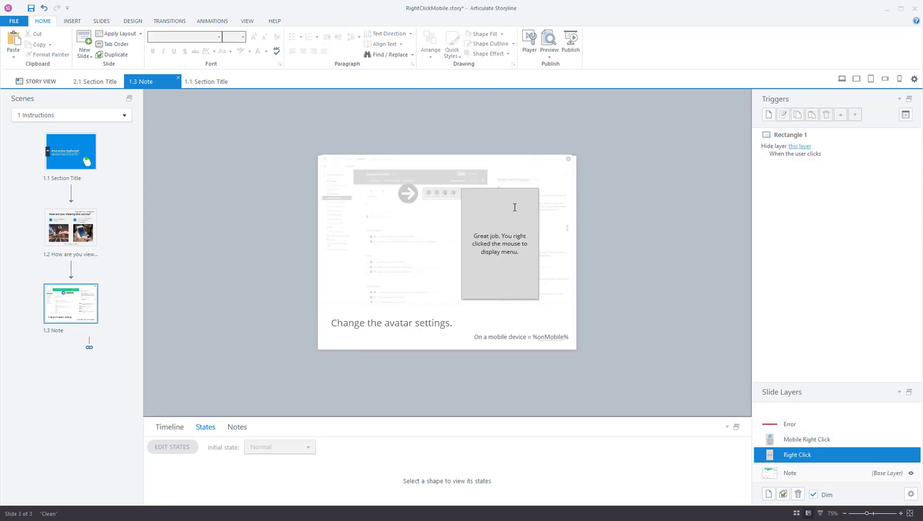
click(789, 475)
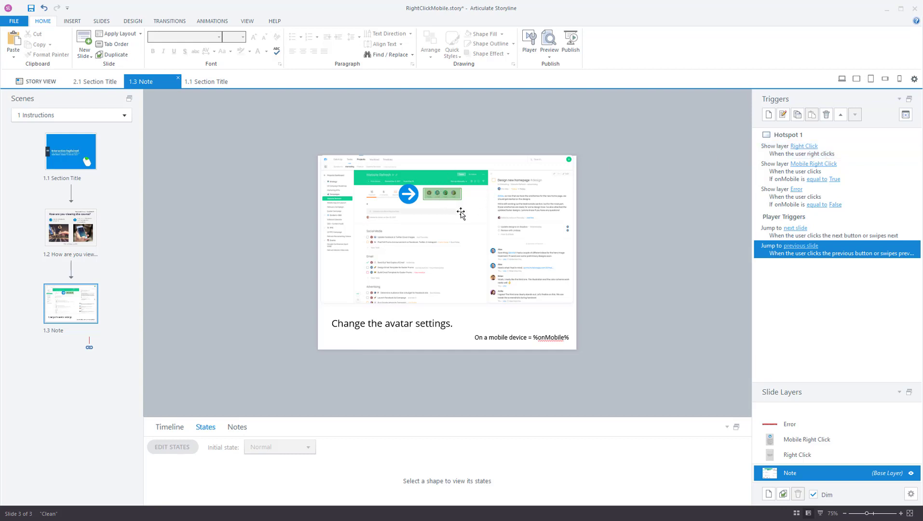
Compare slide 1.3's Mobile Right Click layer with the triggers on its Note base layer.
click(824, 440)
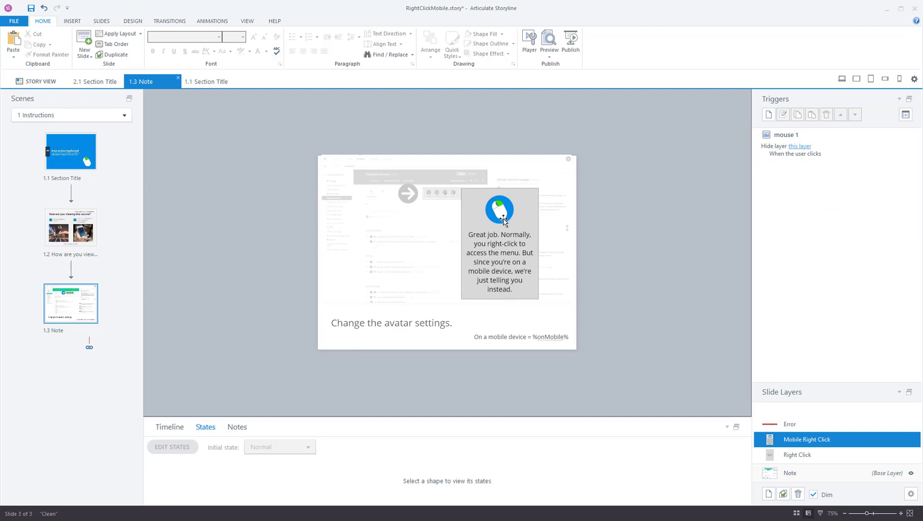
click(797, 471)
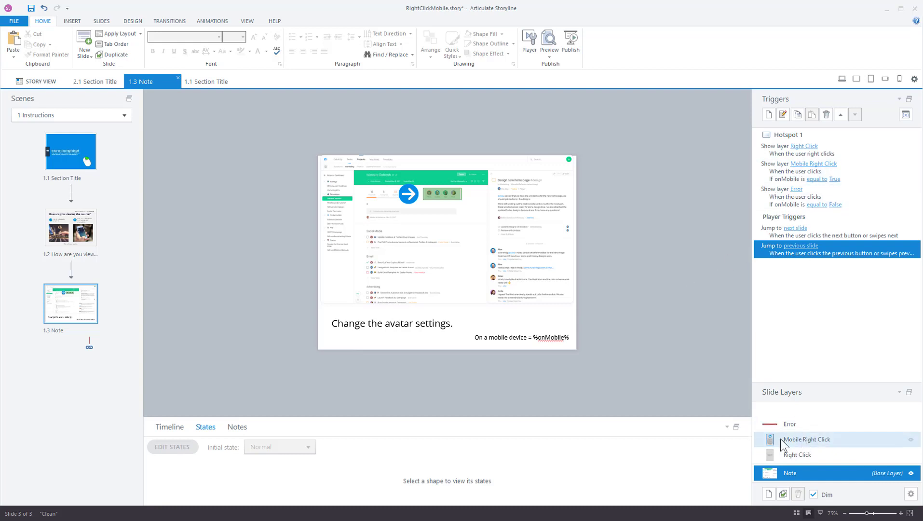
click(795, 436)
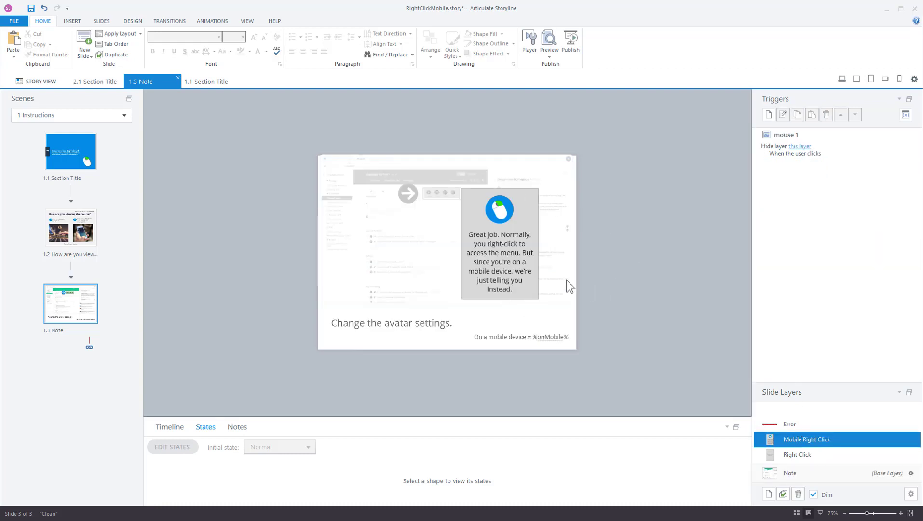
click(804, 472)
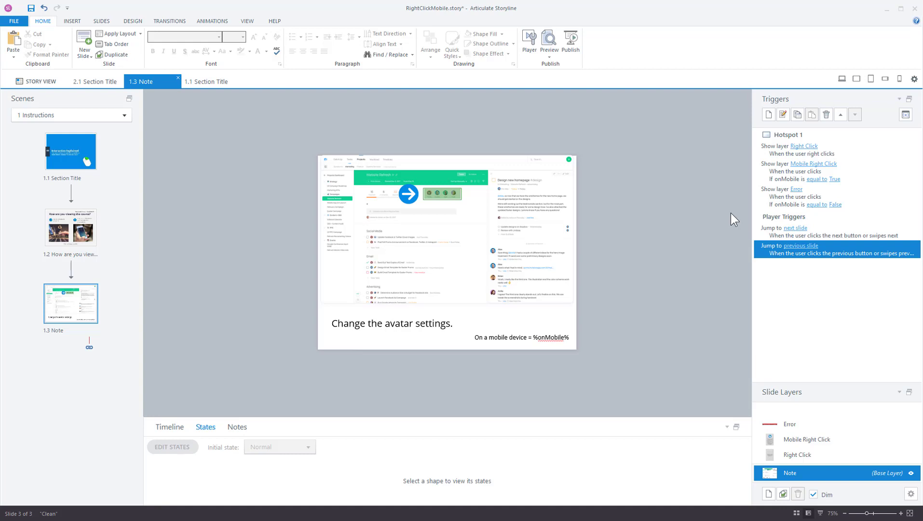
Open slide 2.3 Activity from the story overview and inspect its mouse graphic's states and triggers and the project variables.
click(50, 86)
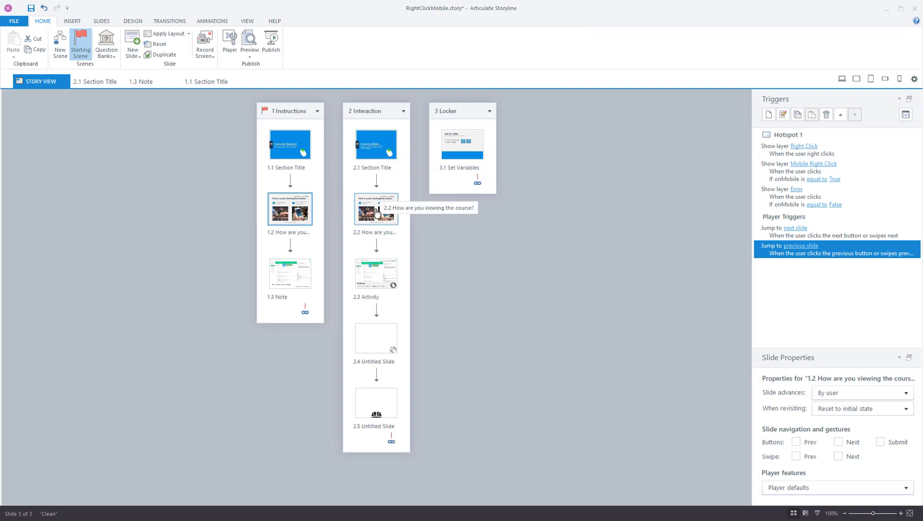
double_click(380, 283)
click(548, 333)
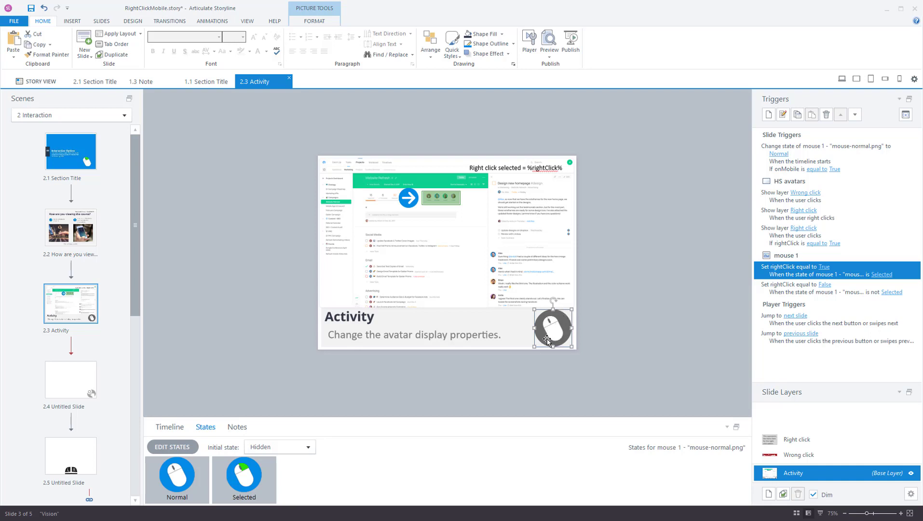
click(906, 114)
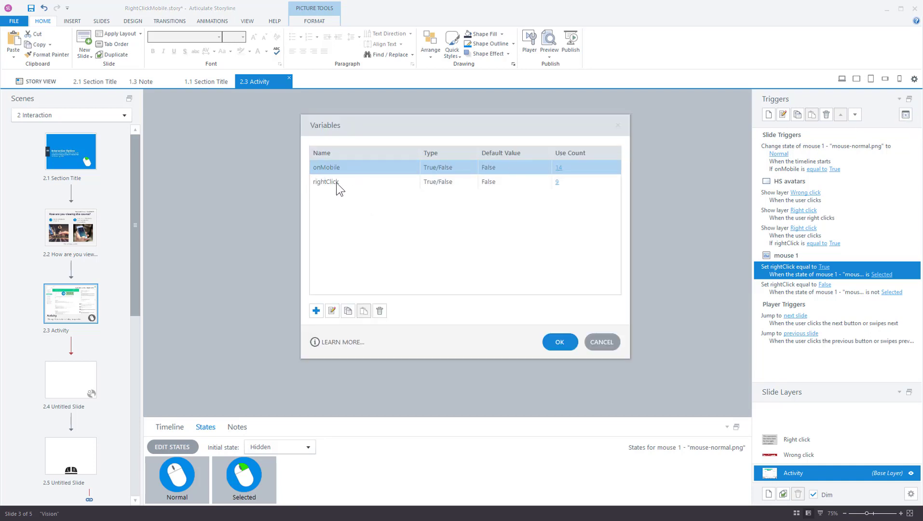
click(607, 345)
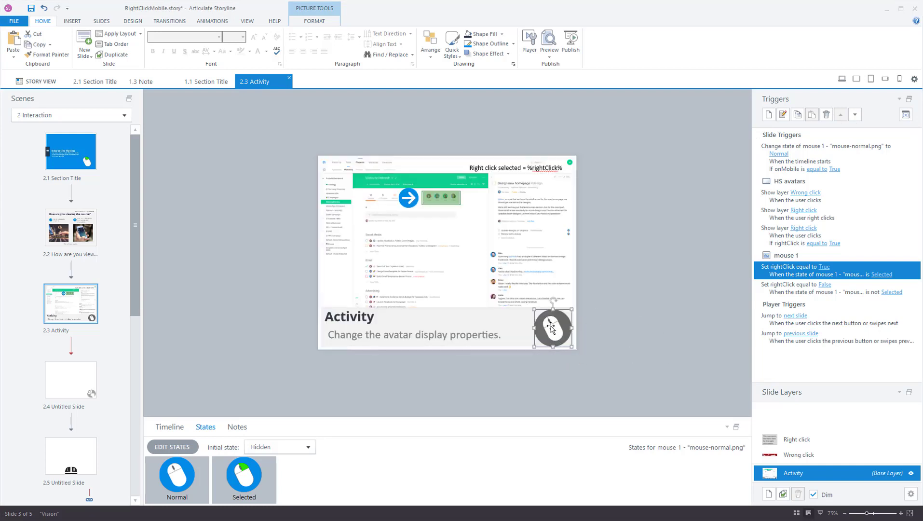